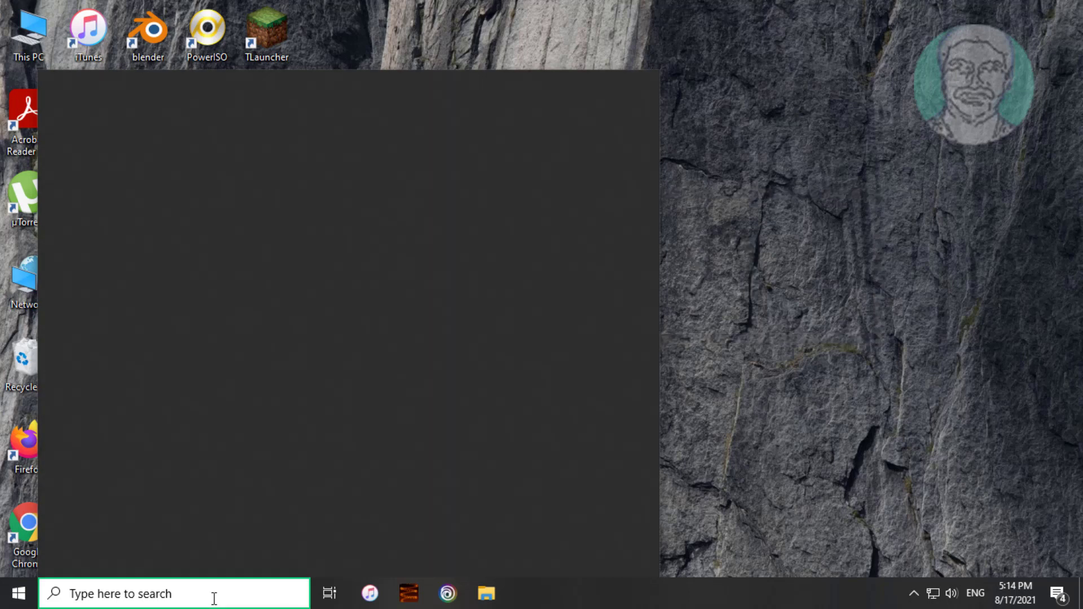
# - Search for 'device manager' and launch Device Manager from the results
pyautogui.write('devic')
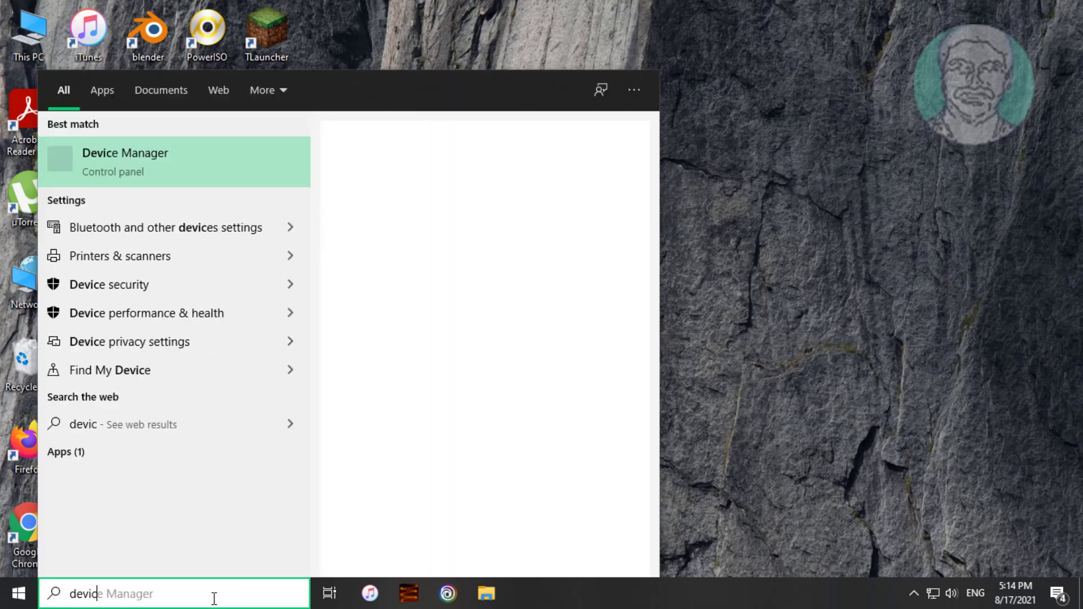
pyautogui.write('e manager')
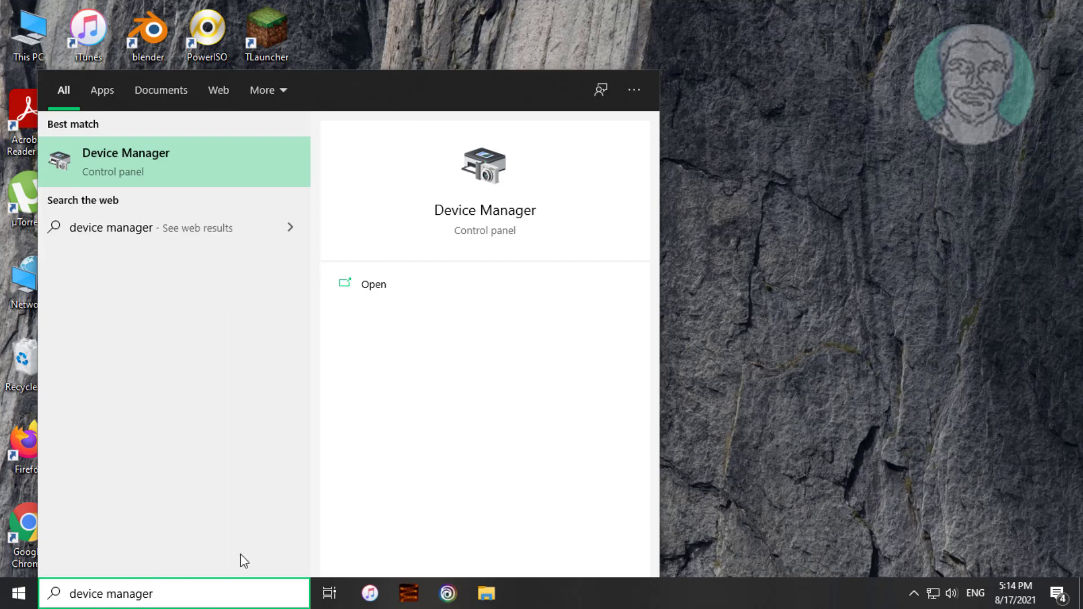
pyautogui.click(151, 162)
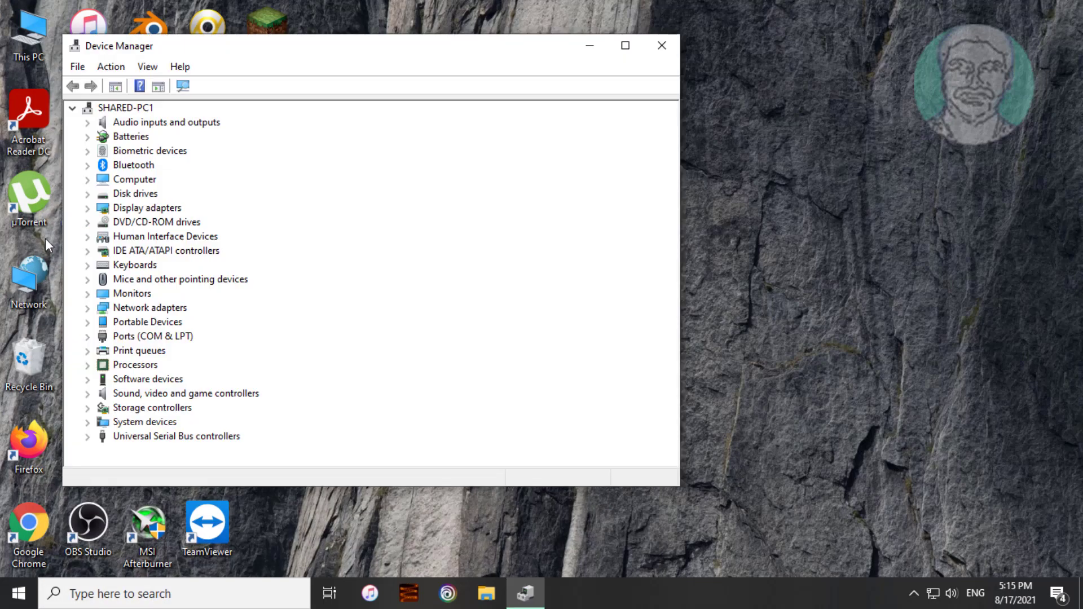
# - Run an automatic driver search for the Standard SATA AHCI Controller under IDE ATA/ATAPI controllers
pyautogui.click(123, 253)
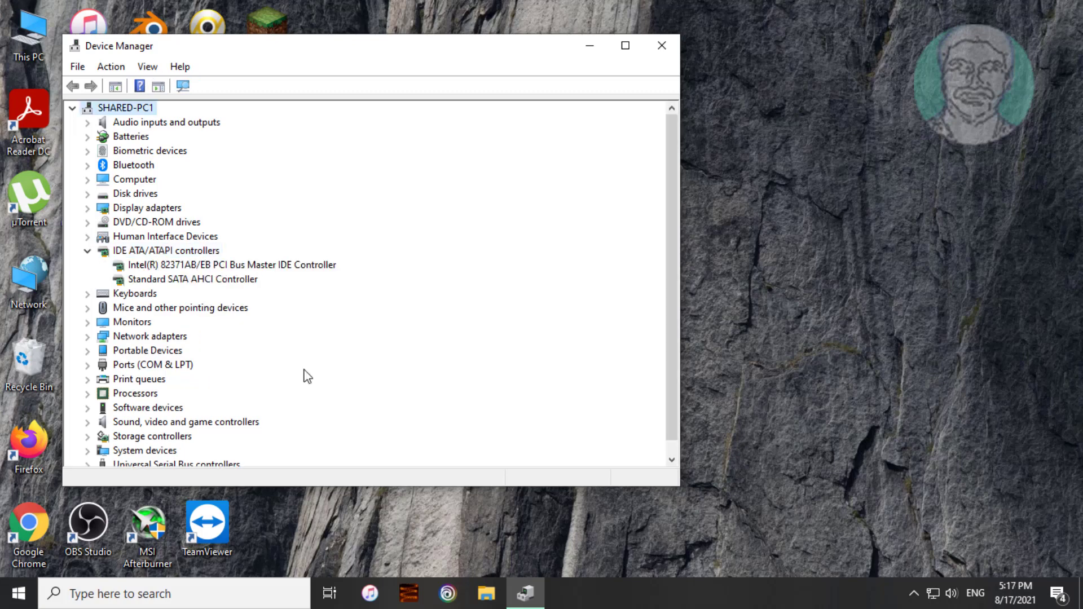
pyautogui.click(242, 281)
pyautogui.rightClick(238, 280)
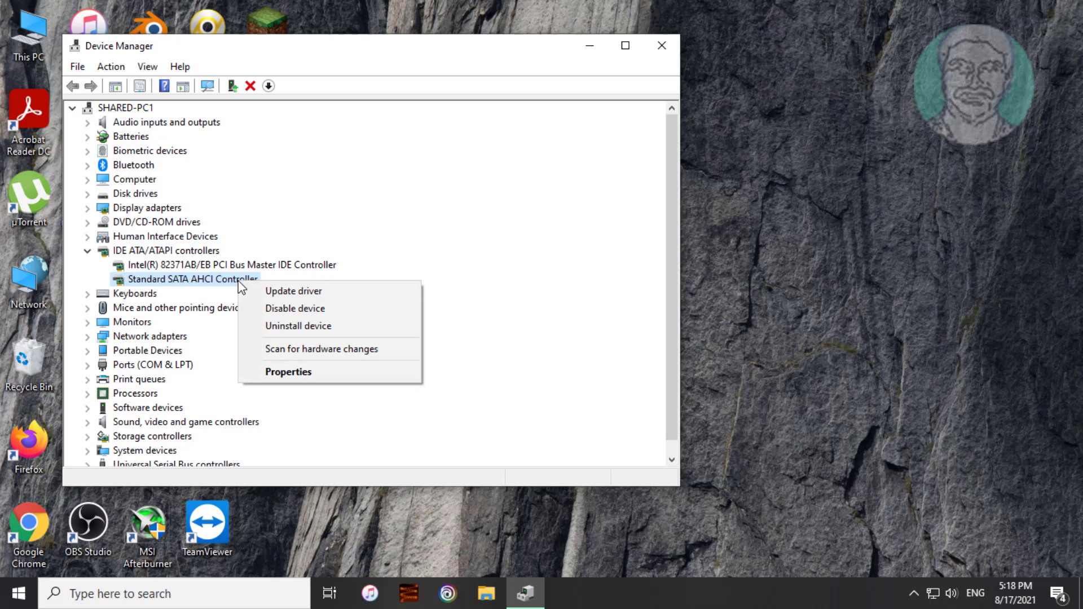
pyautogui.click(315, 292)
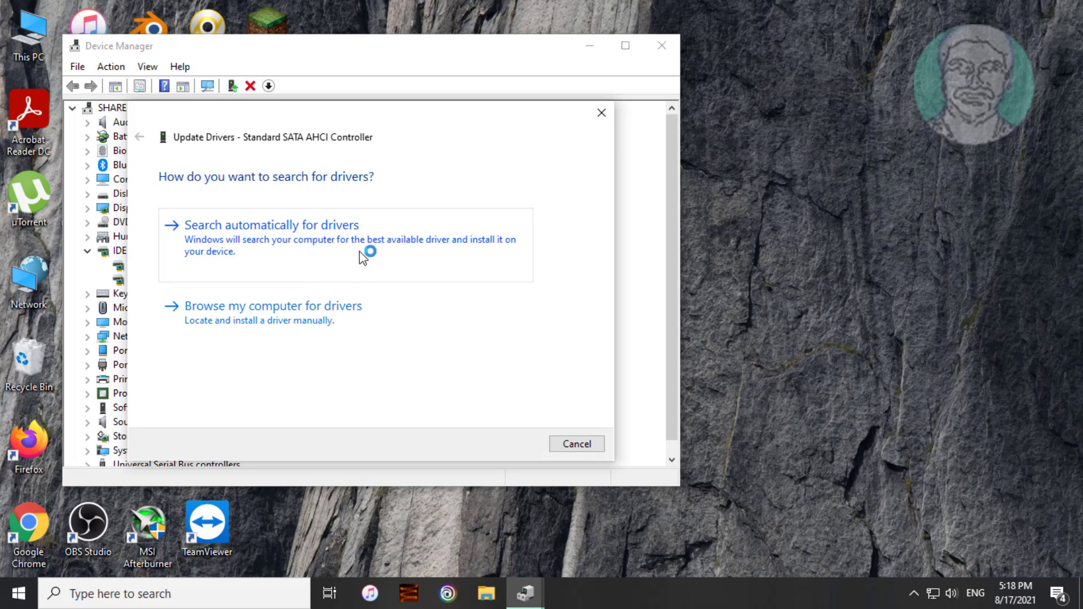
pyautogui.click(345, 231)
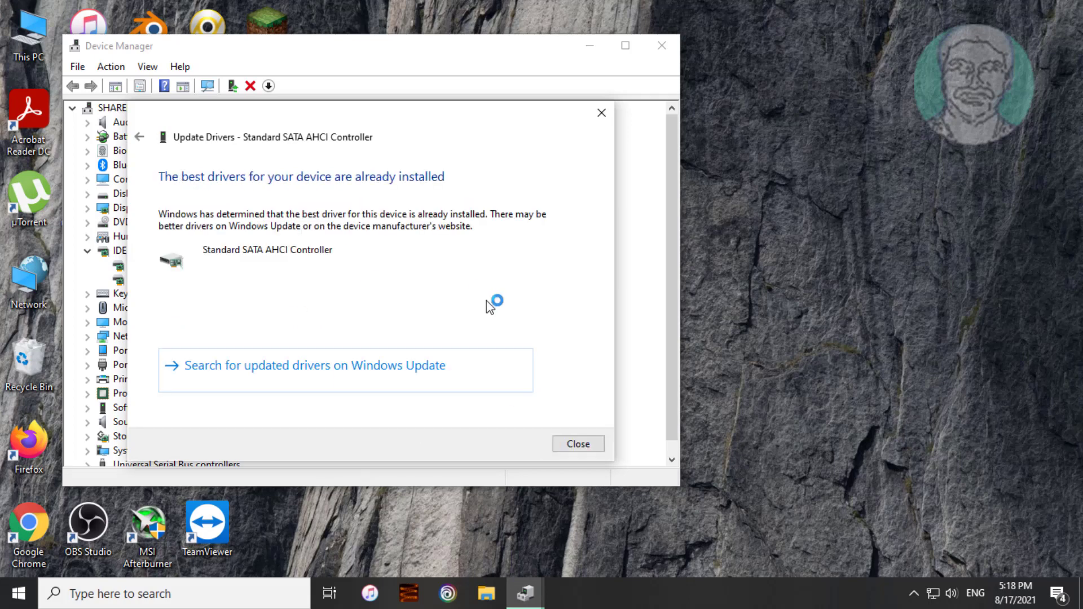
pyautogui.click(577, 444)
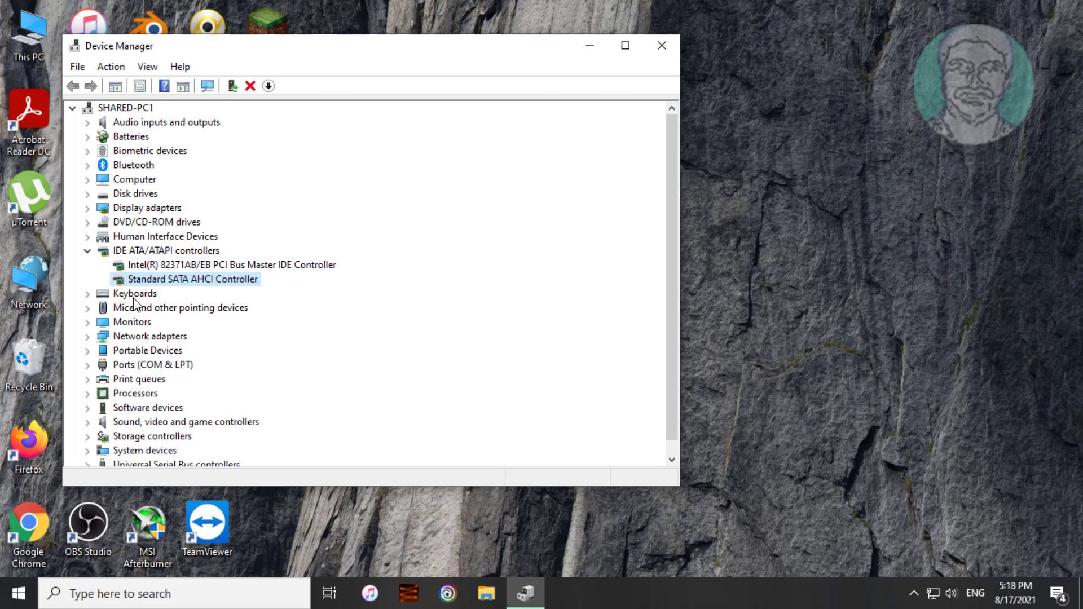
# - Reinstall the Standard SATA AHCI Controller driver, picking it from the compatible drivers list
pyautogui.rightClick(236, 282)
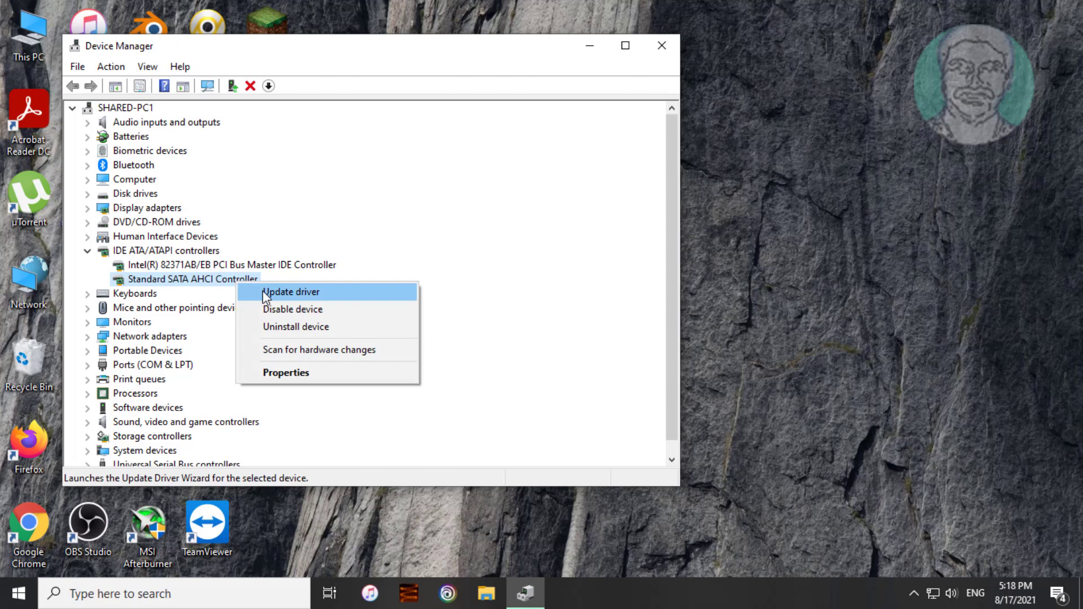
pyautogui.click(282, 291)
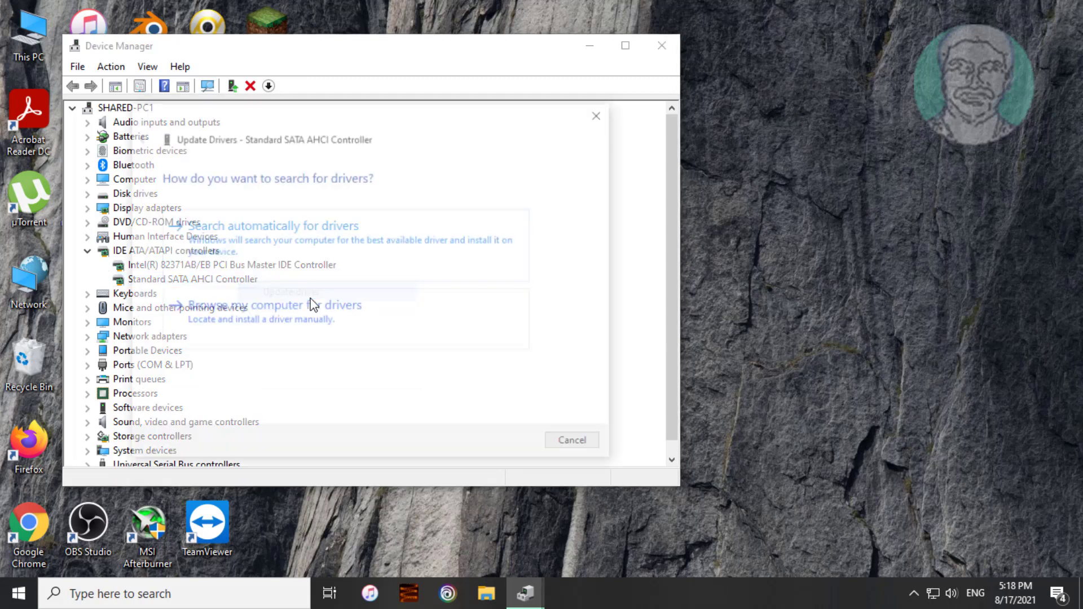
pyautogui.click(267, 327)
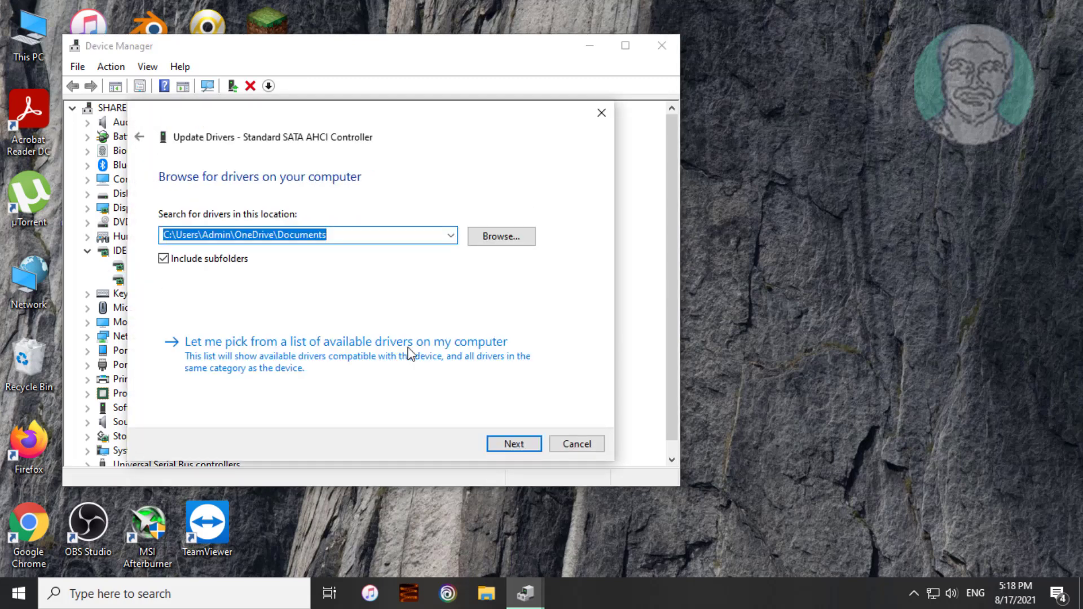
pyautogui.click(318, 365)
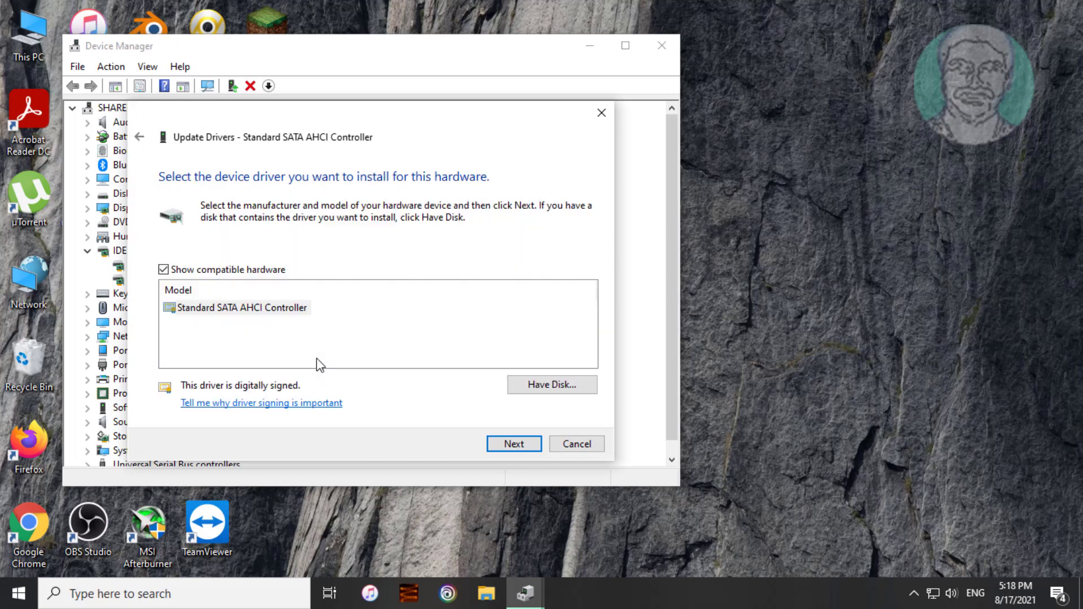
pyautogui.click(287, 310)
pyautogui.click(522, 446)
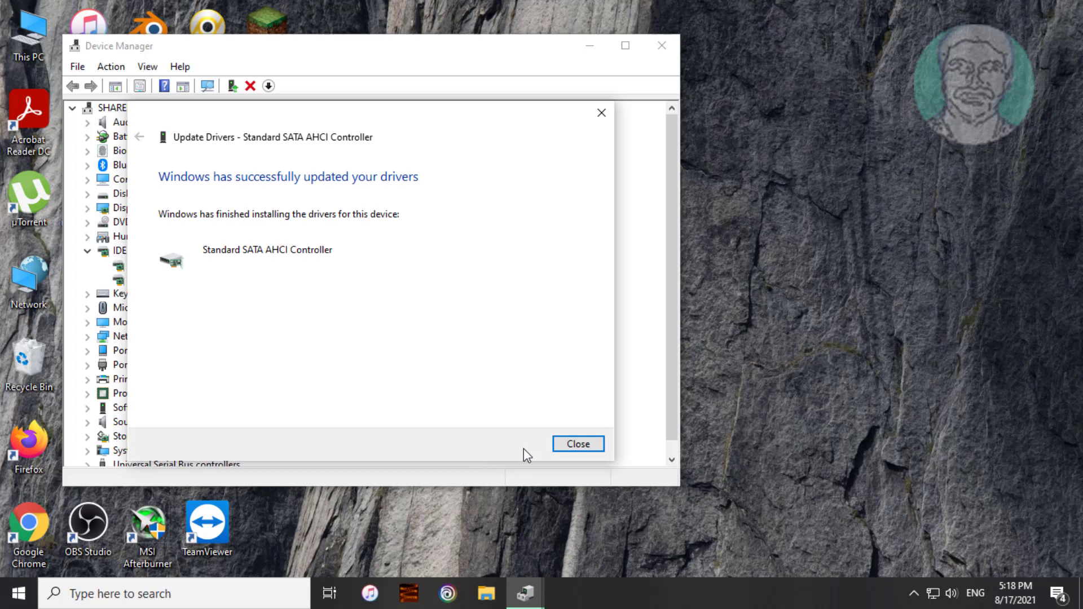
pyautogui.click(573, 449)
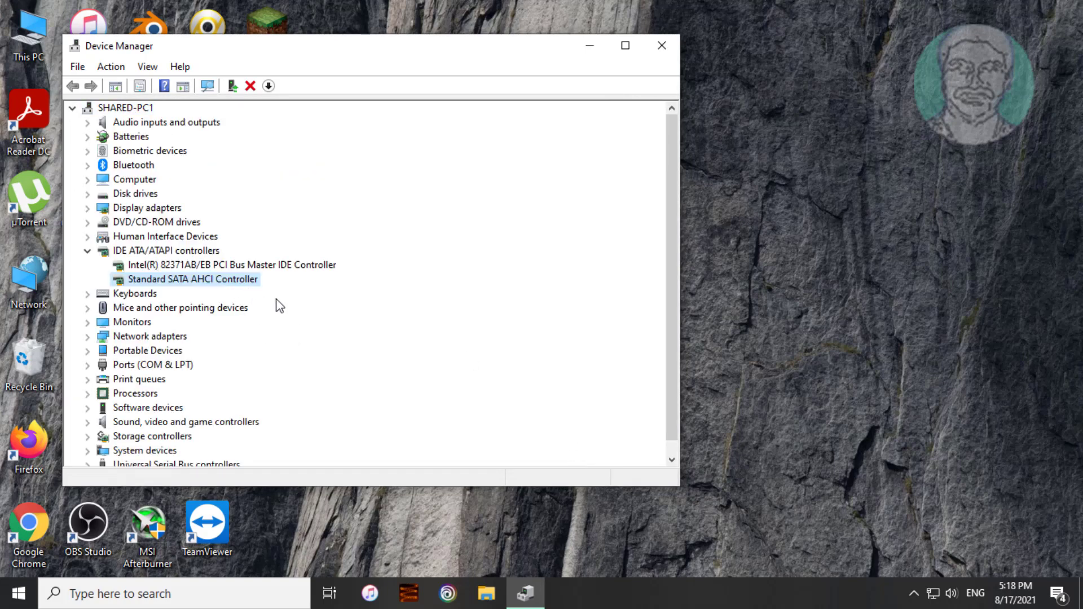
# - Reinstall the Intel(R) 82371AB/EB PCI Bus Master IDE Controller driver from the compatible list
pyautogui.click(263, 264)
pyautogui.rightClick(264, 264)
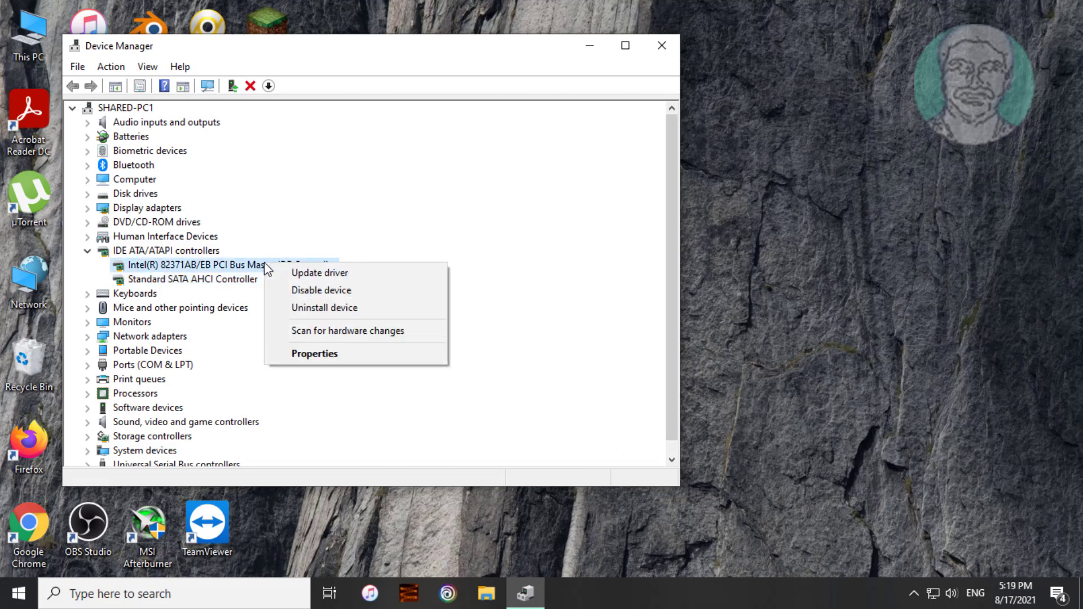
pyautogui.click(314, 273)
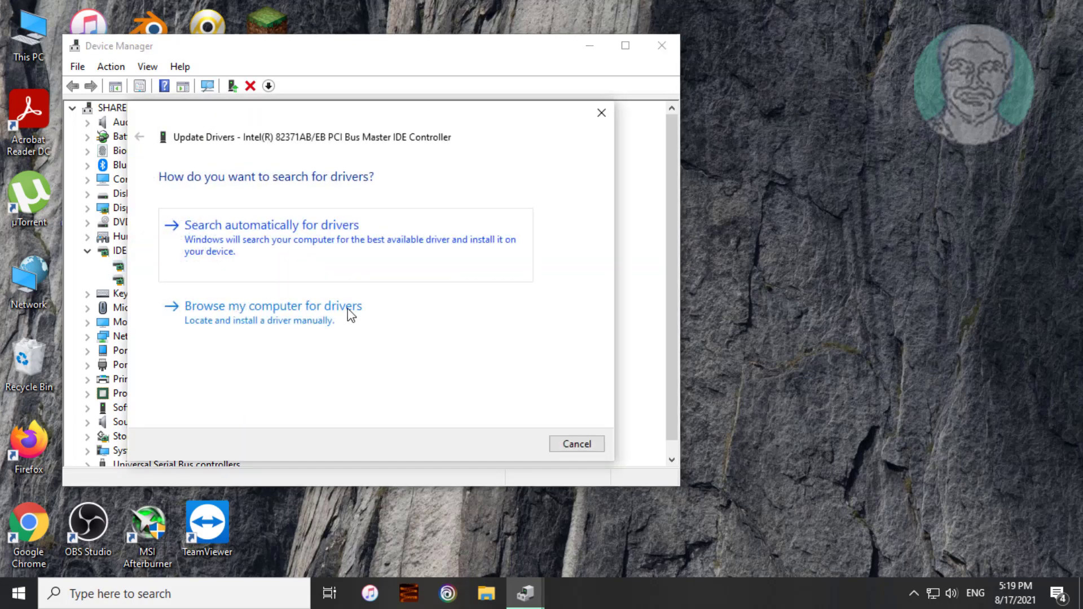
pyautogui.click(364, 317)
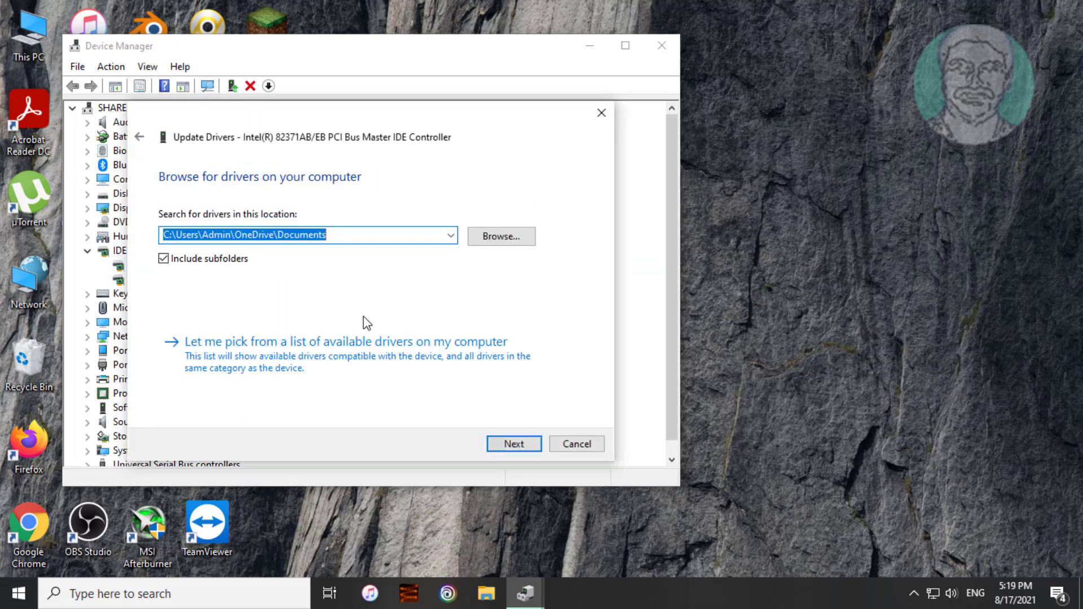
pyautogui.click(385, 348)
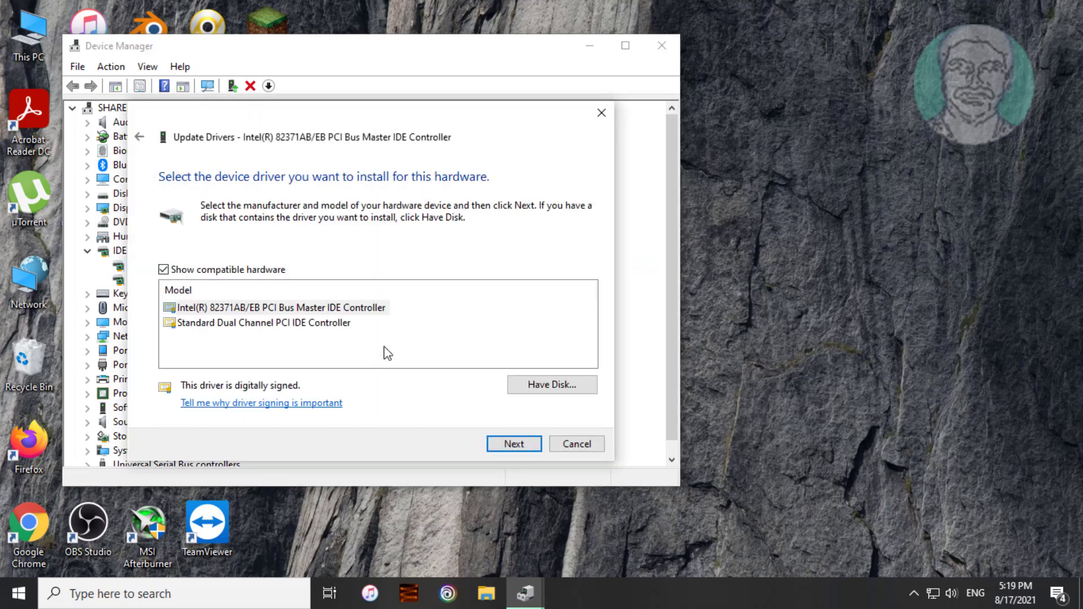
pyautogui.click(307, 309)
pyautogui.click(517, 447)
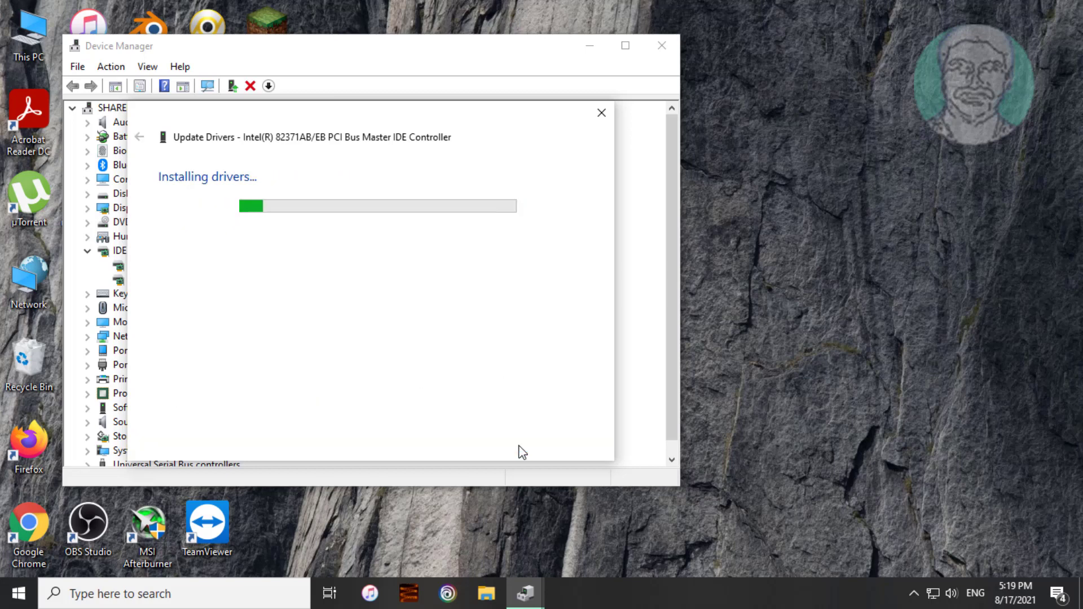
pyautogui.click(584, 447)
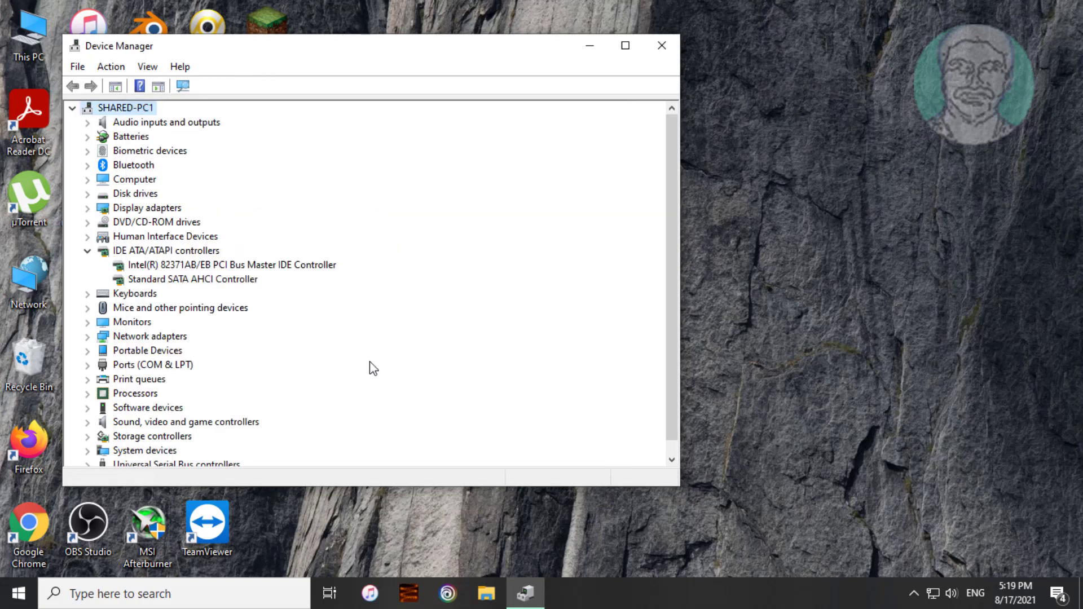
# - Uninstall both the Intel IDE controller and the Standard SATA AHCI Controller
pyautogui.click(286, 268)
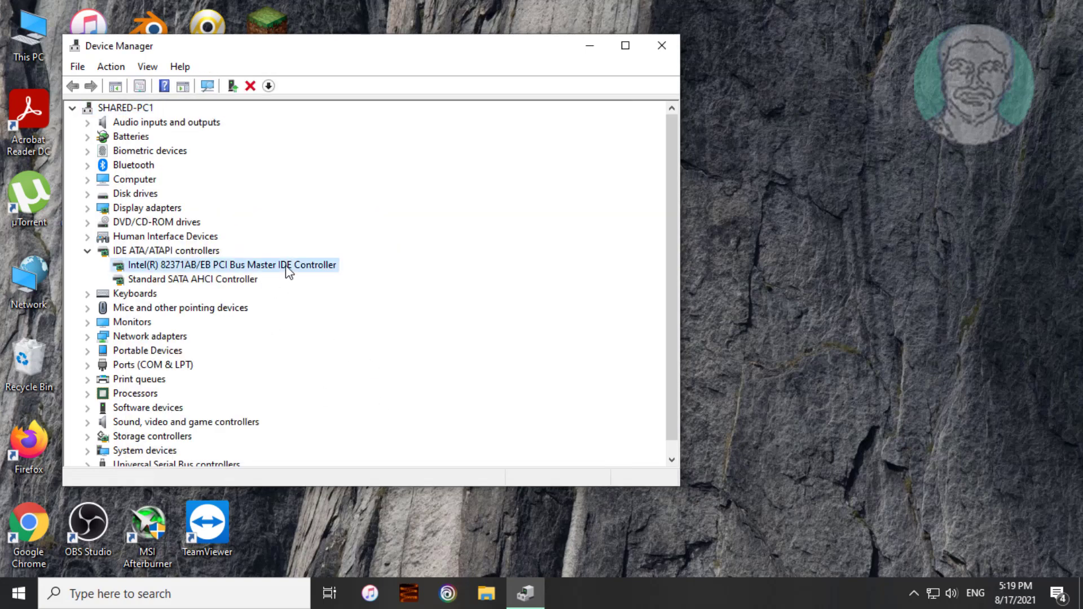
pyautogui.rightClick(285, 266)
pyautogui.click(325, 311)
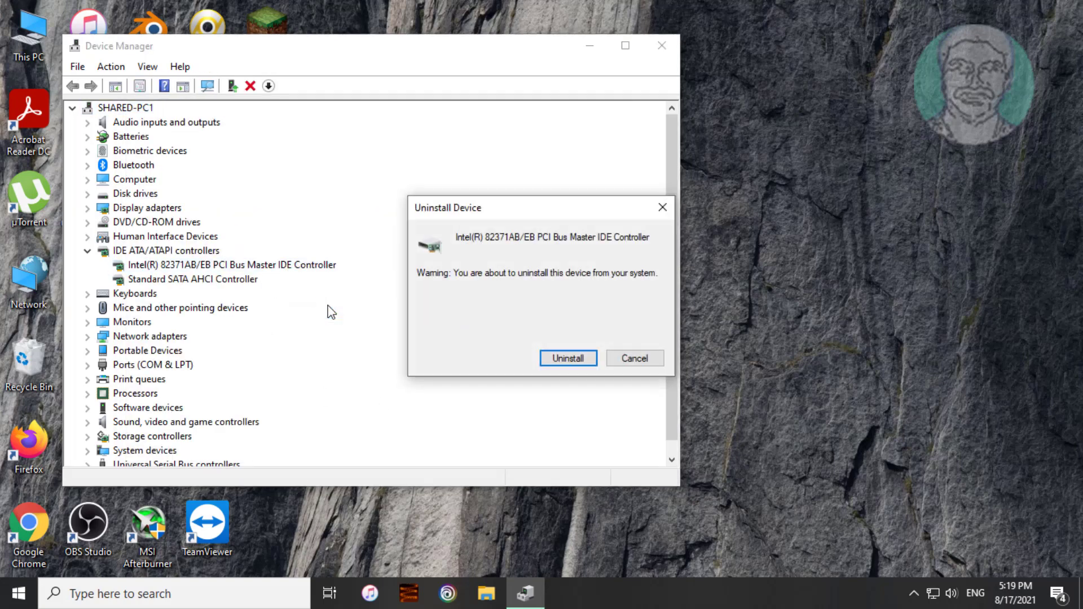
pyautogui.click(581, 359)
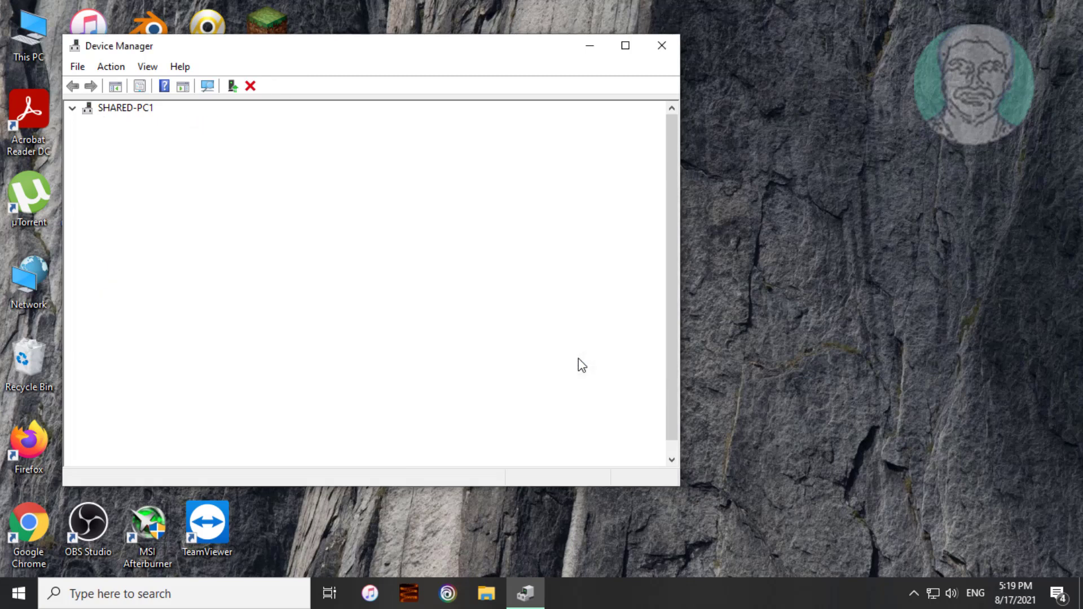
pyautogui.click(217, 263)
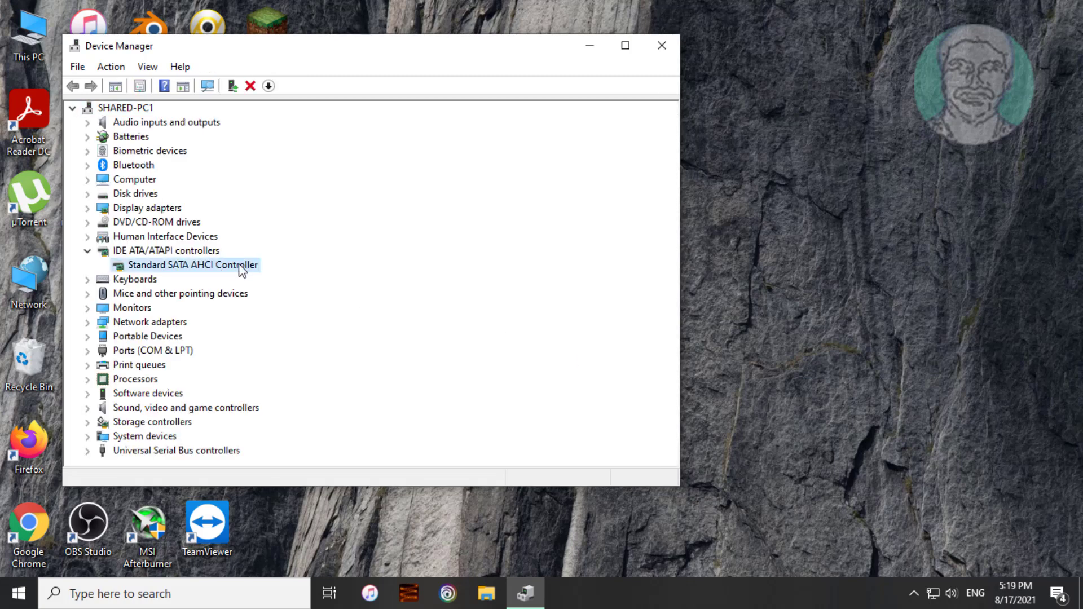
pyautogui.rightClick(240, 266)
pyautogui.click(297, 310)
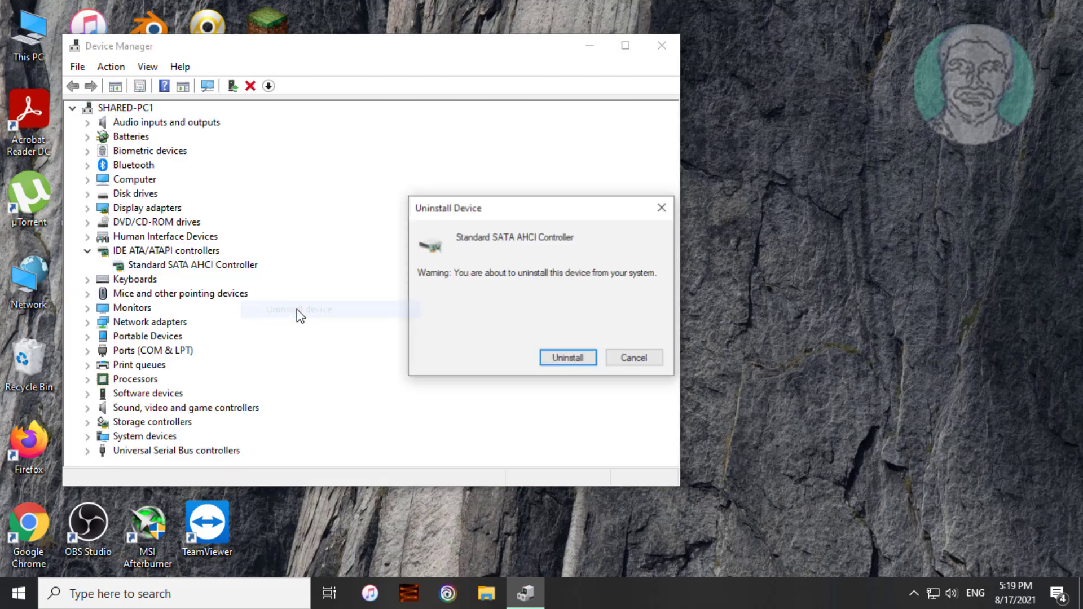
pyautogui.click(565, 357)
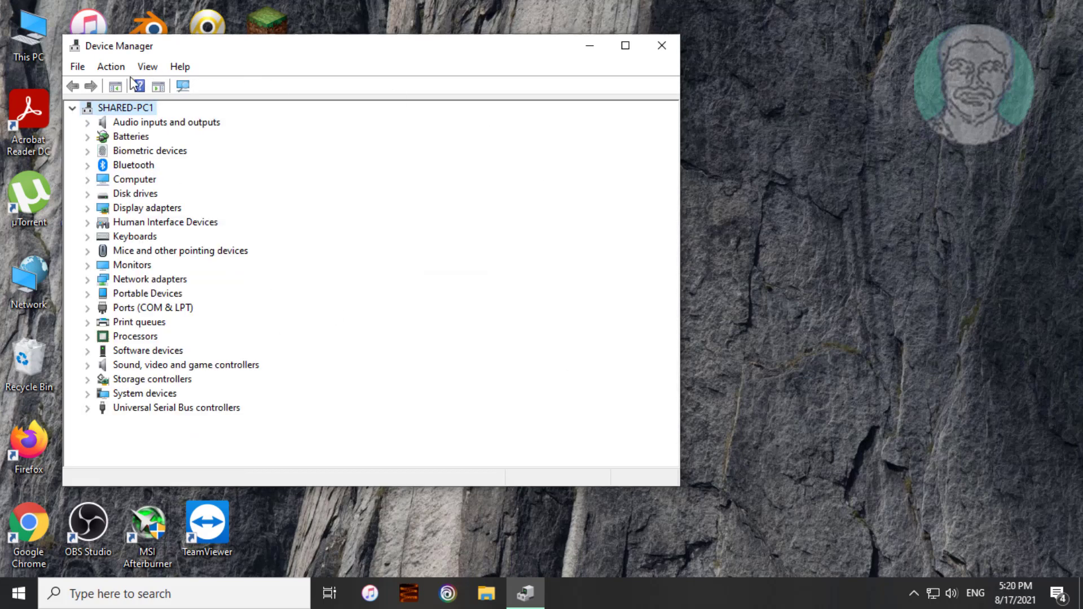
# - Scan for hardware changes, check the reinstalled IDE ATA/ATAPI controllers, and close Device Manager
pyautogui.click(112, 67)
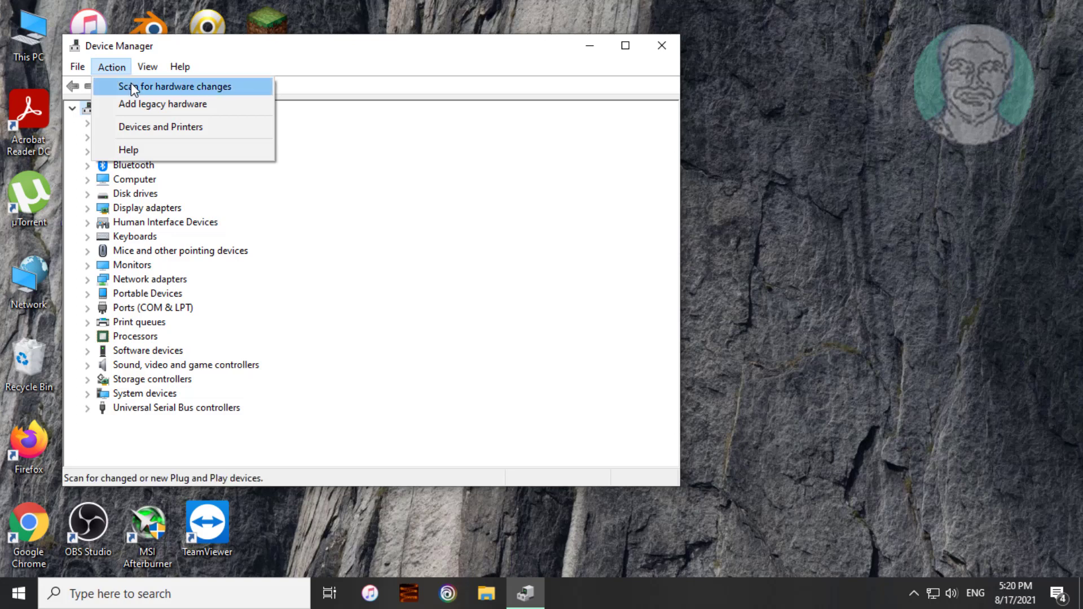
pyautogui.click(172, 90)
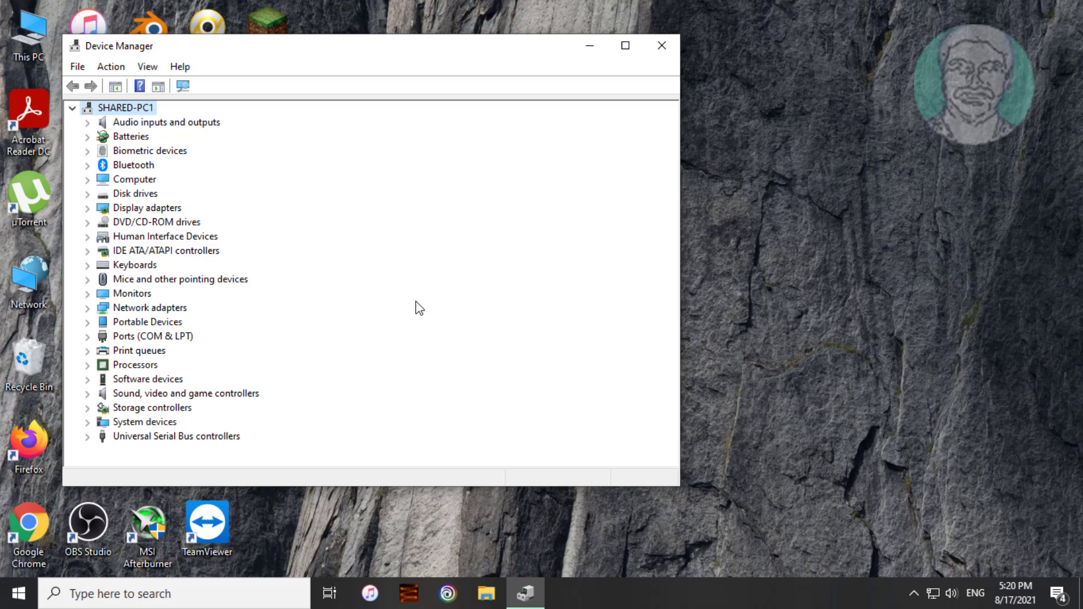
pyautogui.click(121, 237)
pyautogui.click(121, 250)
pyautogui.click(88, 251)
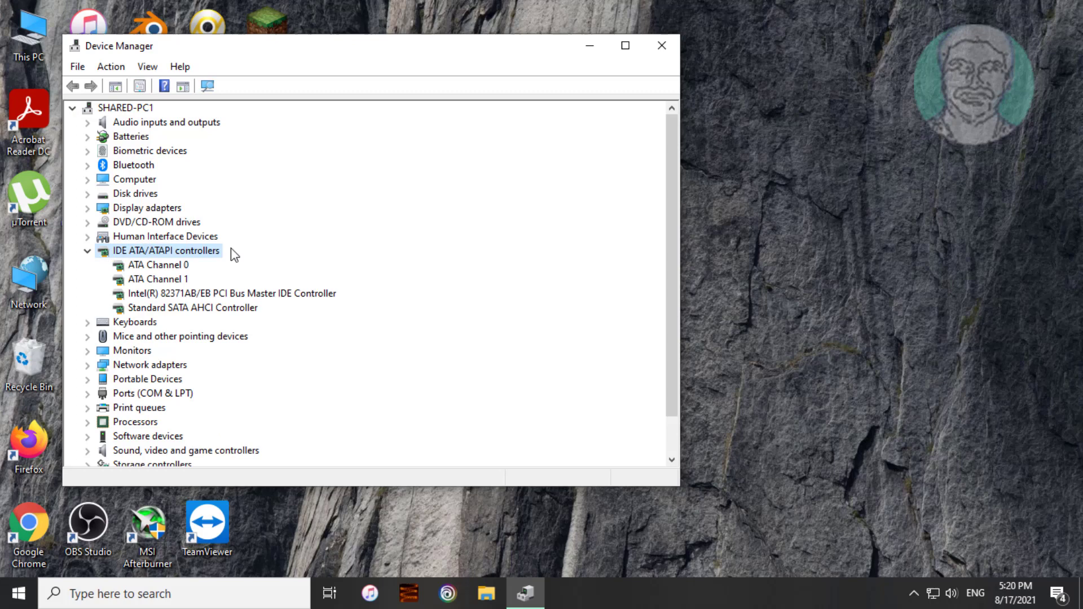
pyautogui.click(661, 49)
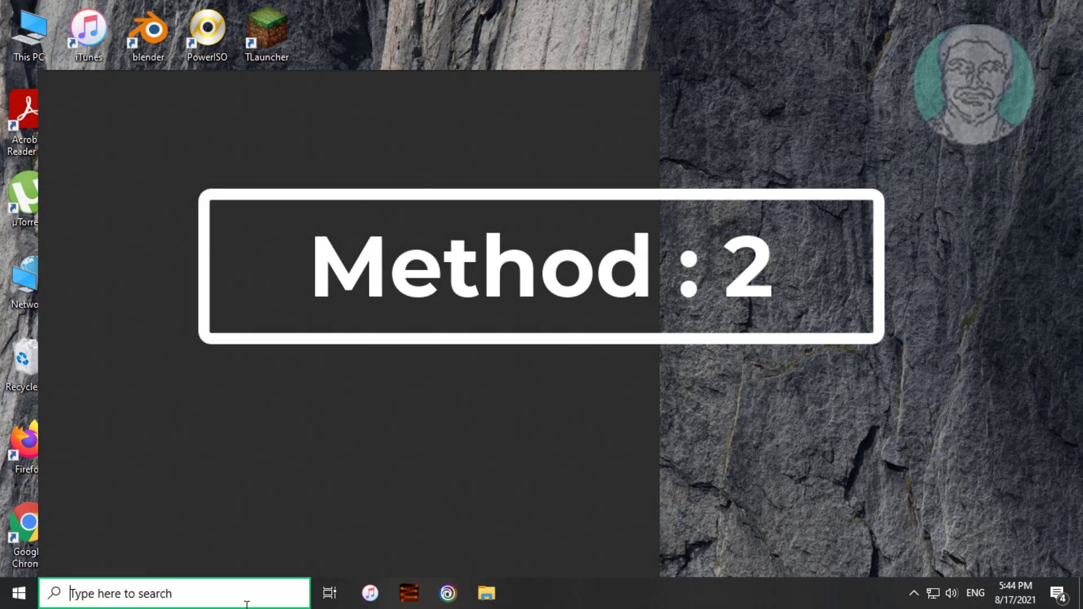
# - Search for cmd and launch Command Prompt as administrator, accepting the UAC prompt
pyautogui.click(246, 604)
pyautogui.write('cmd')
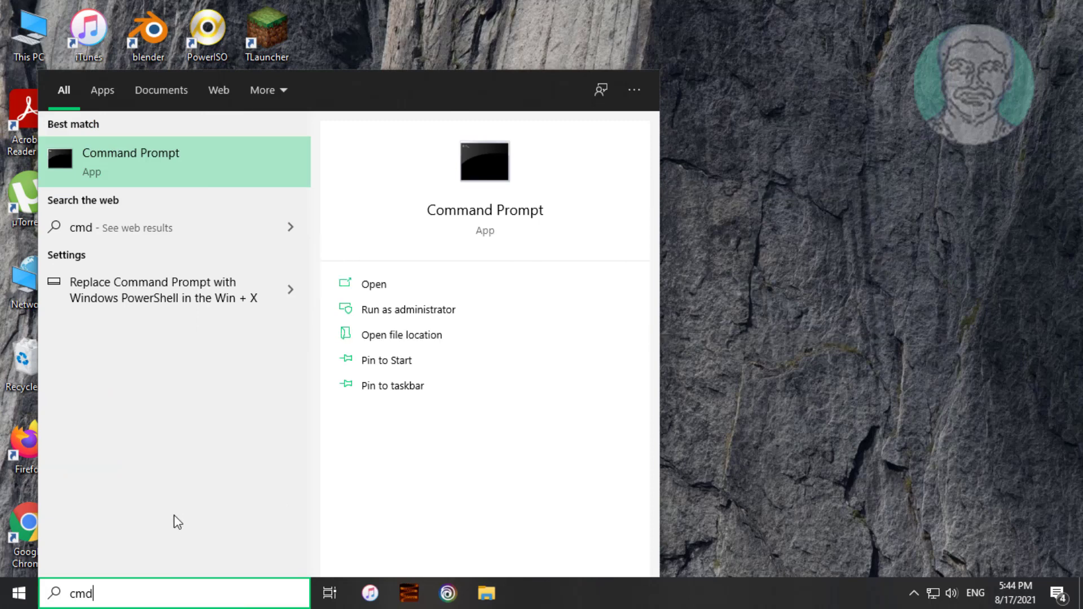
pyautogui.rightClick(164, 160)
pyautogui.click(223, 169)
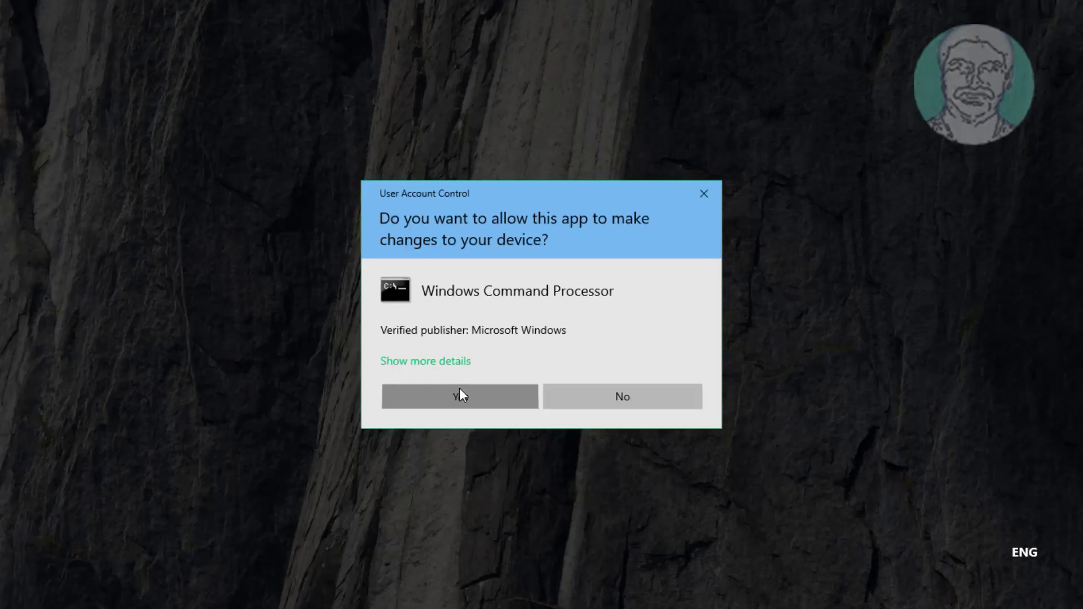
pyautogui.click(460, 395)
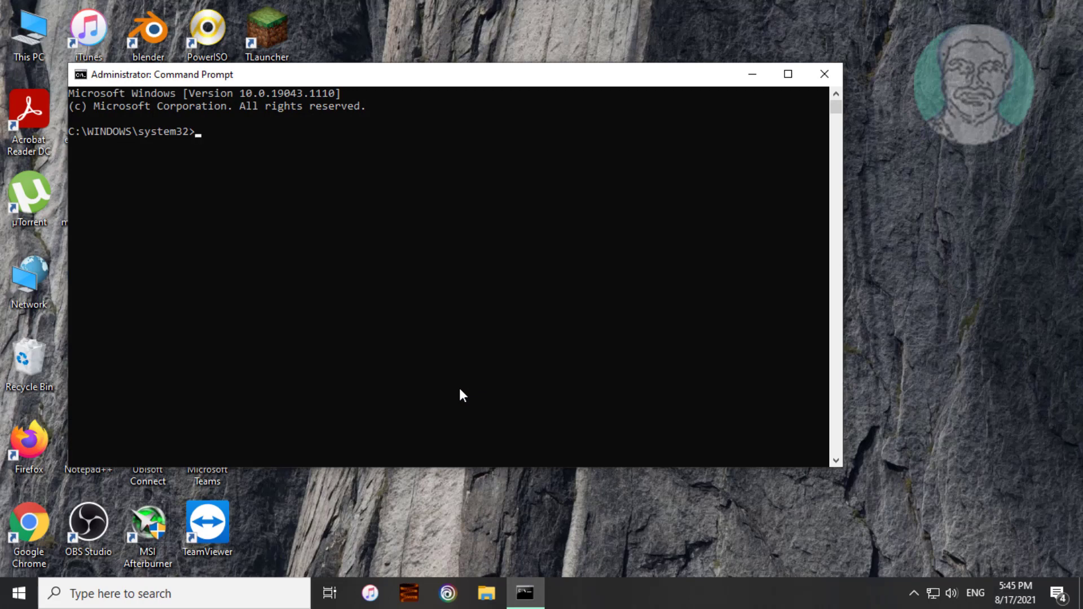
# - Run chkdsk c: /f /x, answer Y to schedule it at restart, then exit
pyautogui.write('chkdsk c: /f /x')
pyautogui.press('Return')
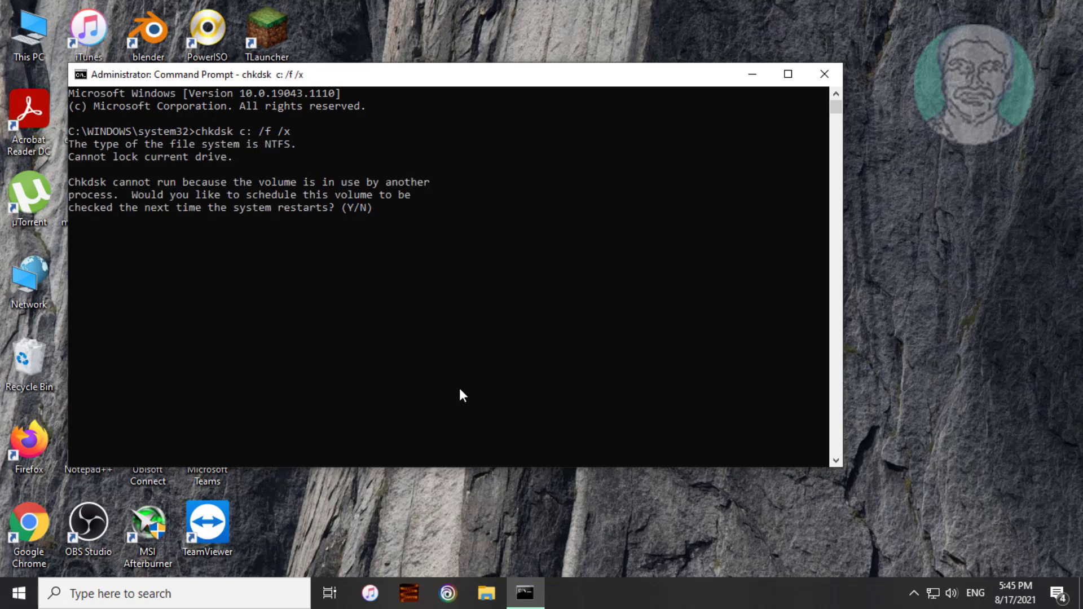
pyautogui.write('Y')
pyautogui.press('Return')
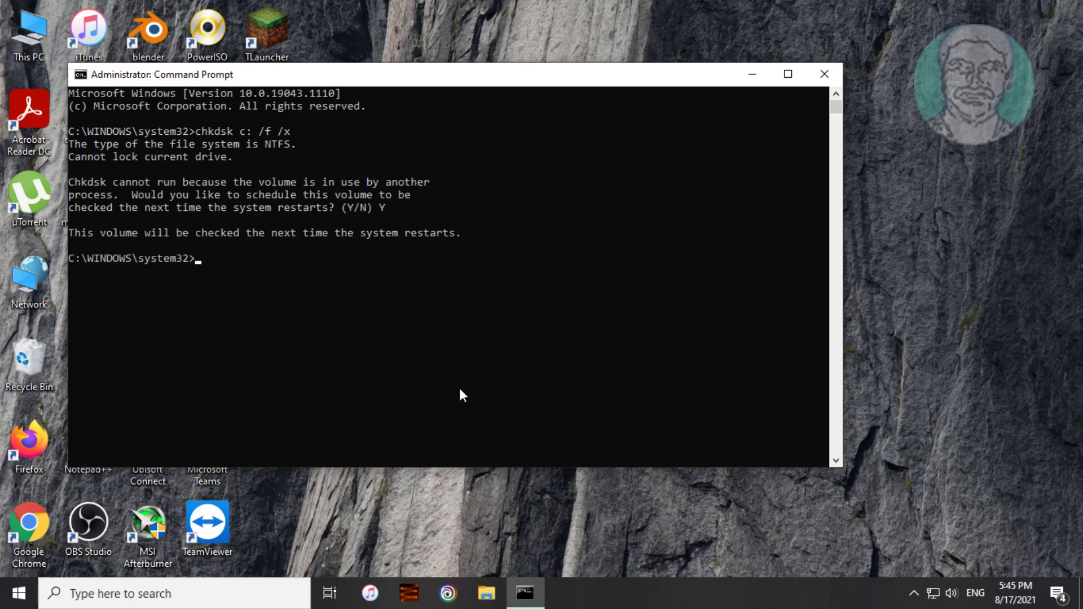
pyautogui.write('exit')
pyautogui.press('Return')
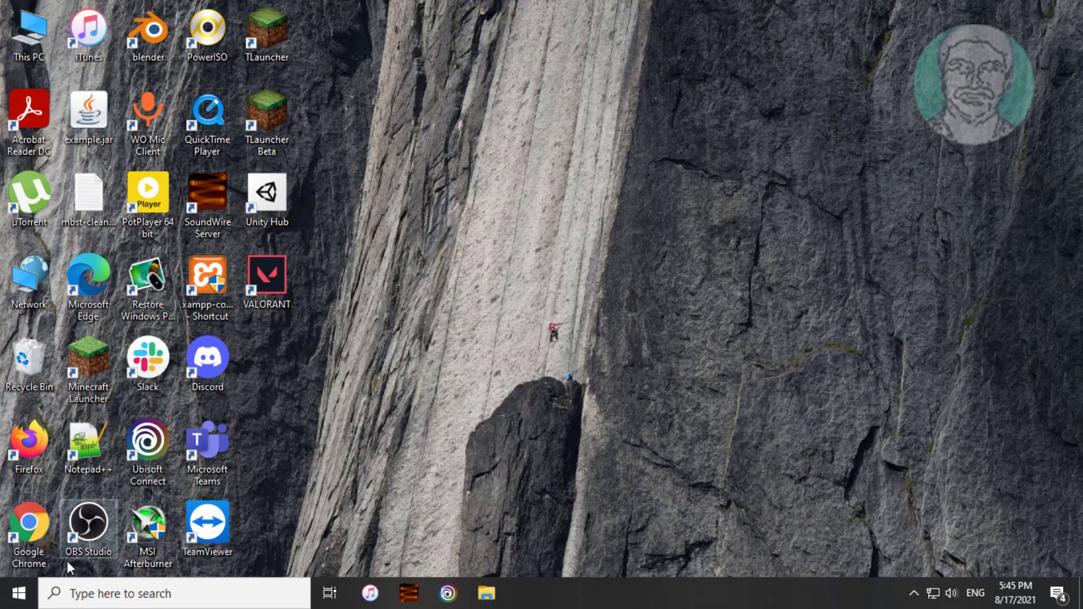
# - Restart Windows from the Start menu's power options
pyautogui.click(19, 592)
pyautogui.click(29, 565)
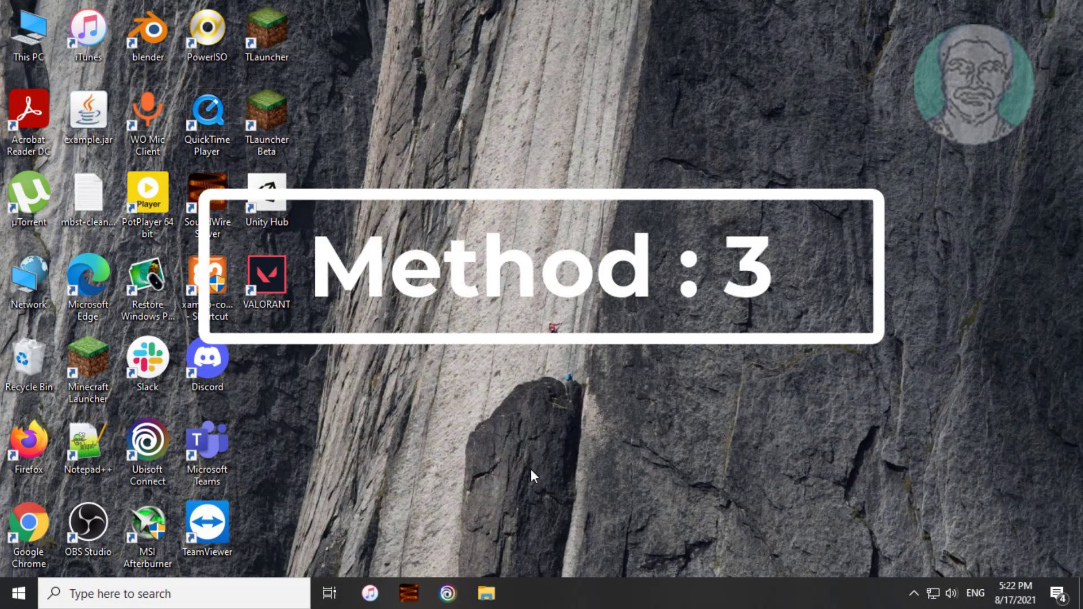
# - Go to Settings > Update & Security > Recovery to view Reset this PC
pyautogui.click(18, 593)
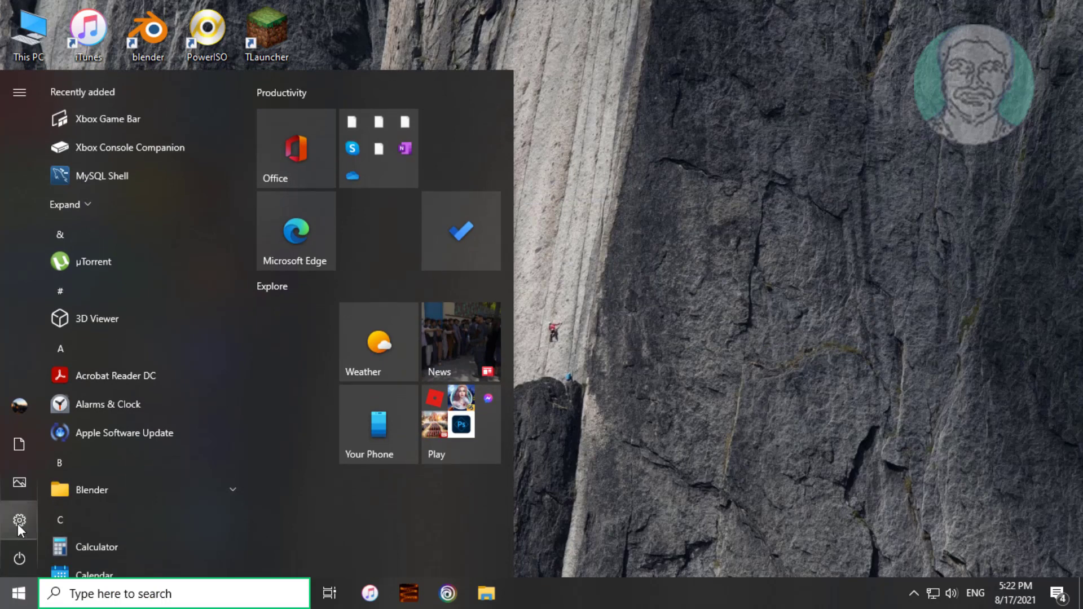
pyautogui.click(19, 522)
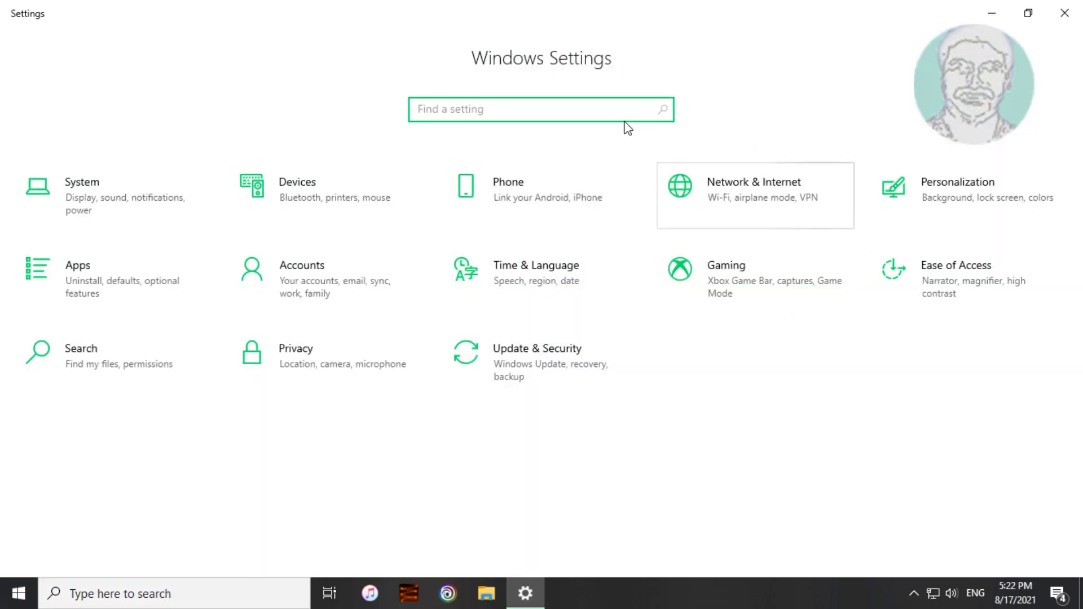
pyautogui.click(540, 382)
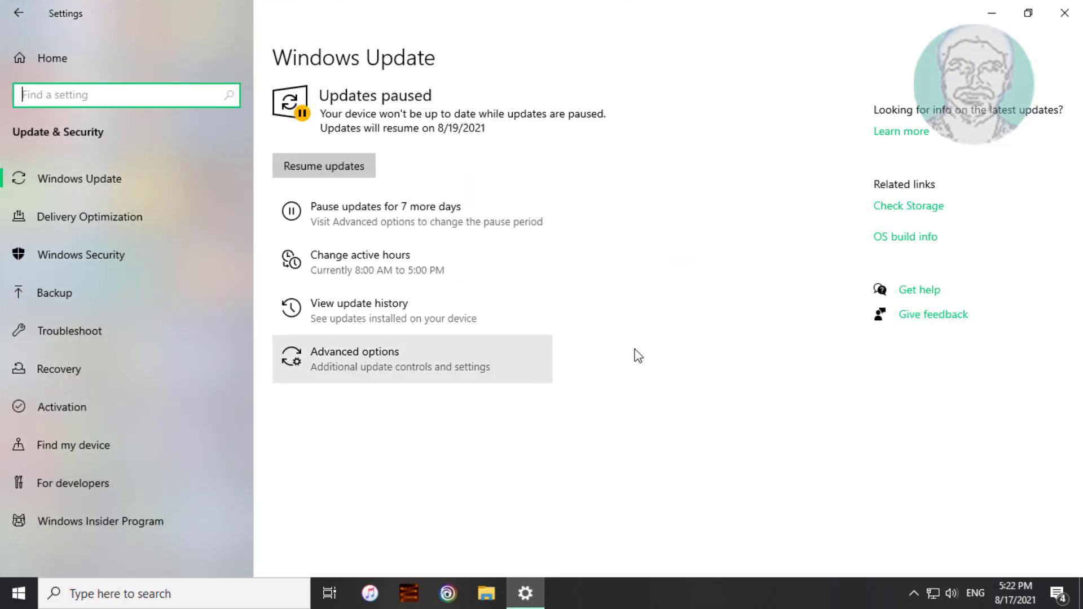
pyautogui.click(102, 375)
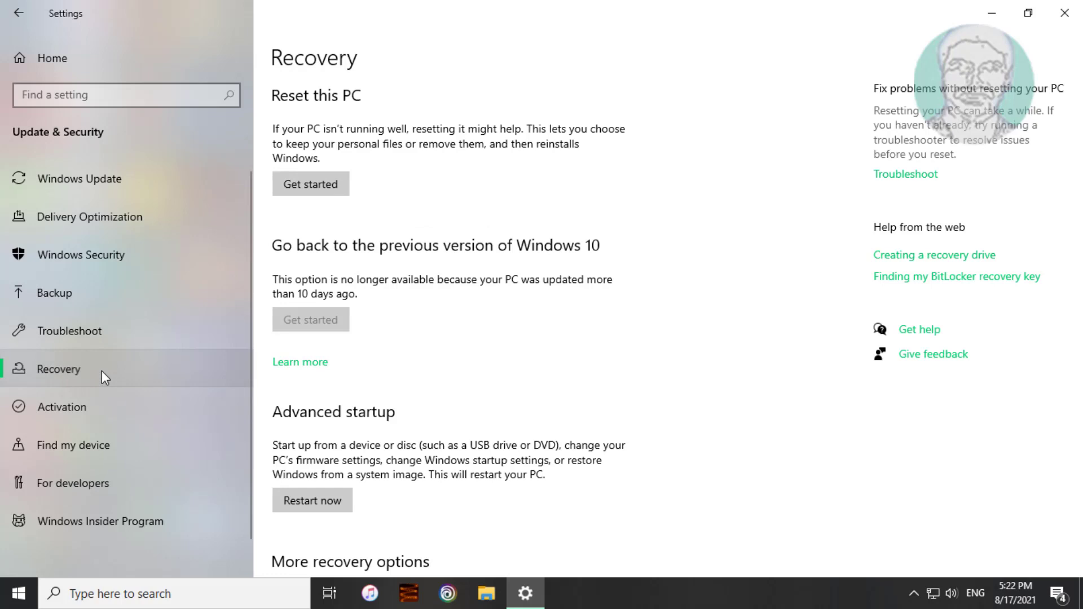
pyautogui.scroll(-3, 555, 388)
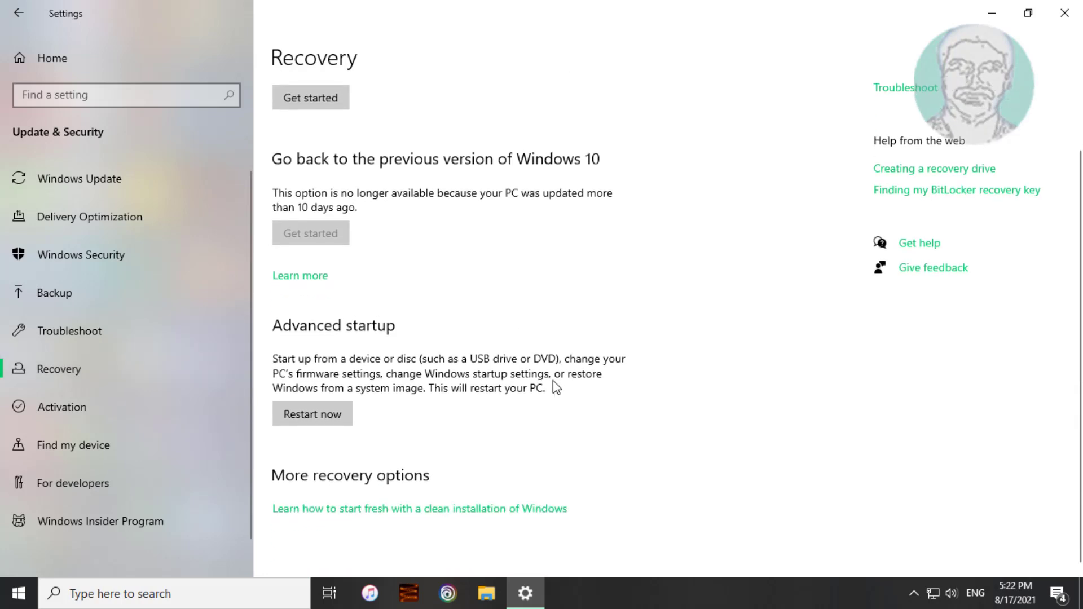
pyautogui.scroll(3, 556, 388)
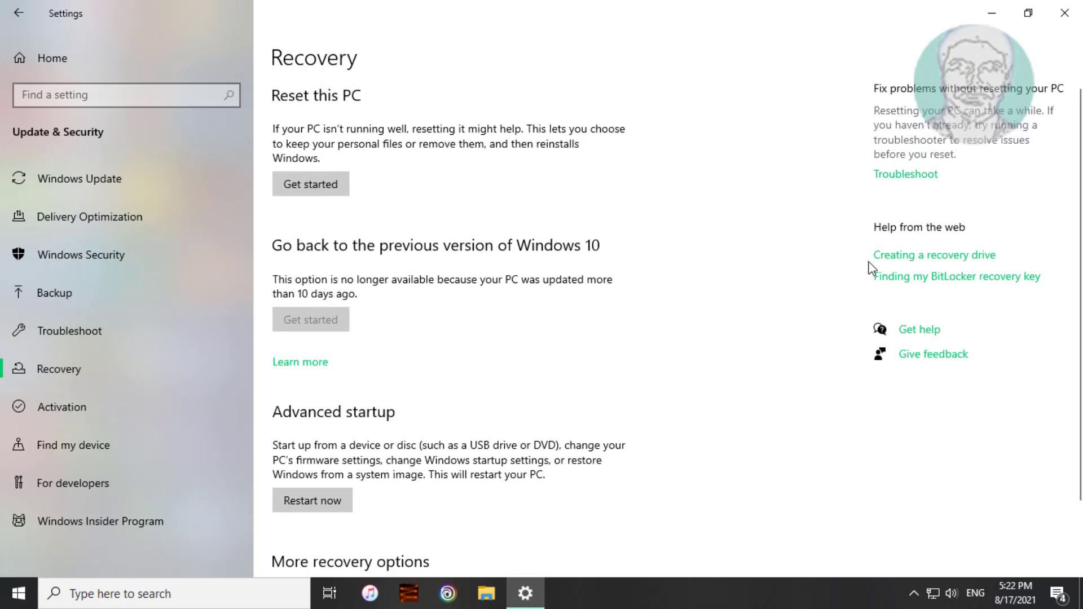
# - Start Reset this PC with Keep my files and Local reinstall, then continue
pyautogui.click(315, 189)
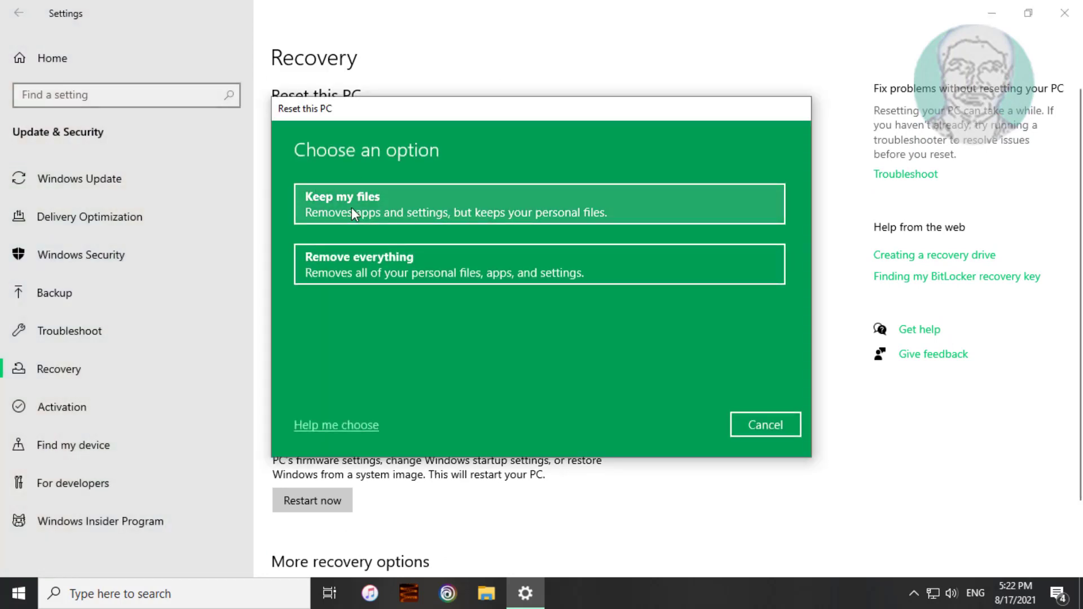
pyautogui.click(405, 201)
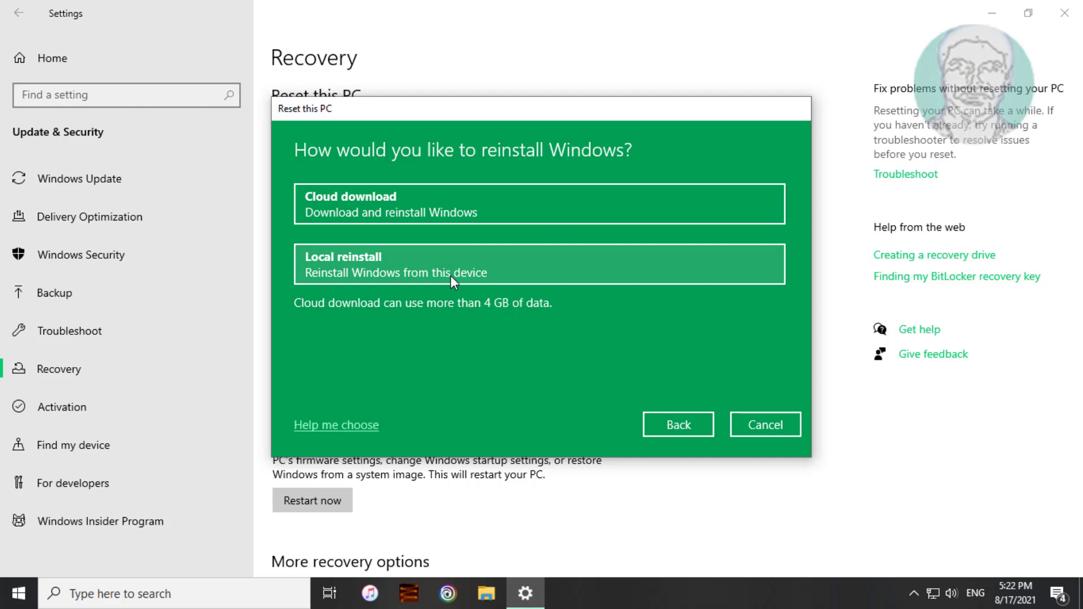
pyautogui.click(393, 259)
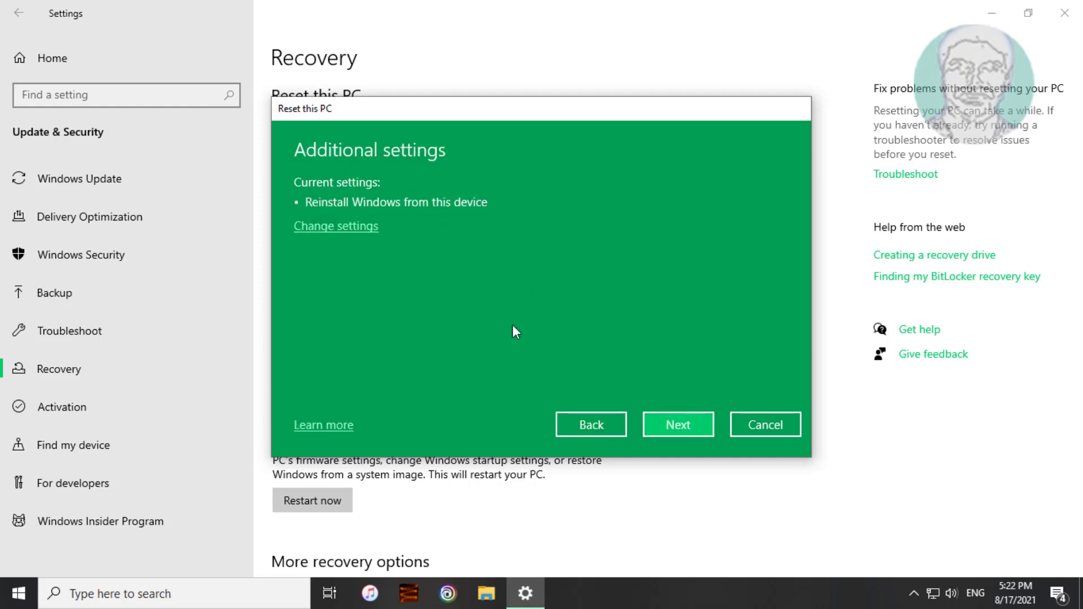
pyautogui.click(676, 428)
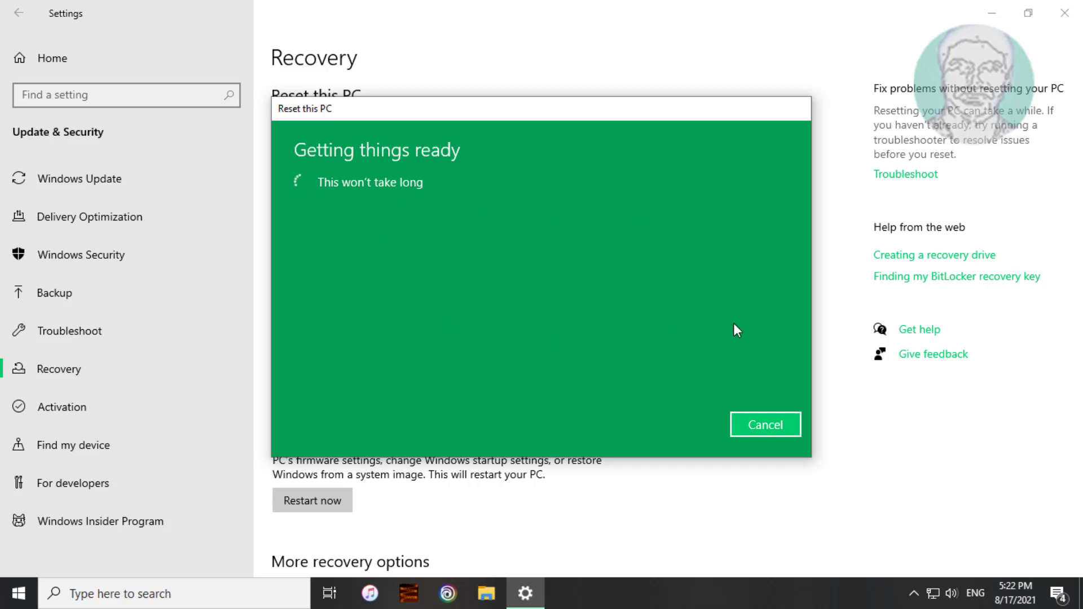